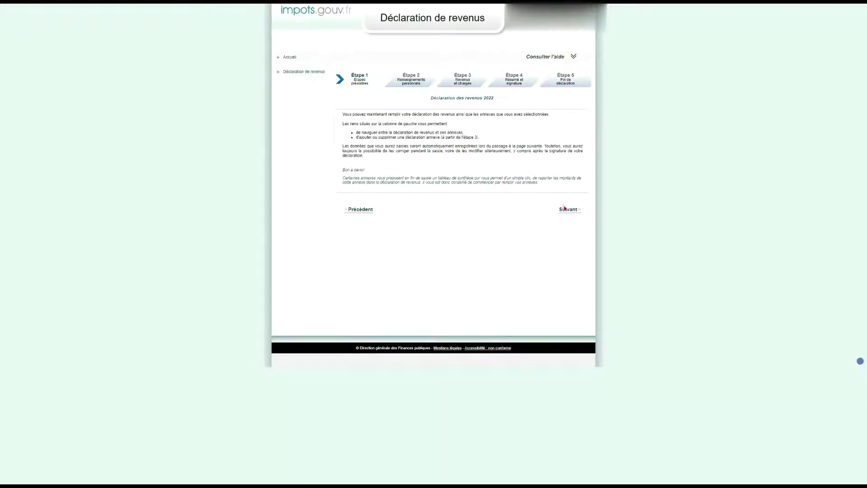
Step: Advance from the preliminary information page to the family situation page, leaving the mandatary and trusted third-party boxes unticked
left_click(568, 209)
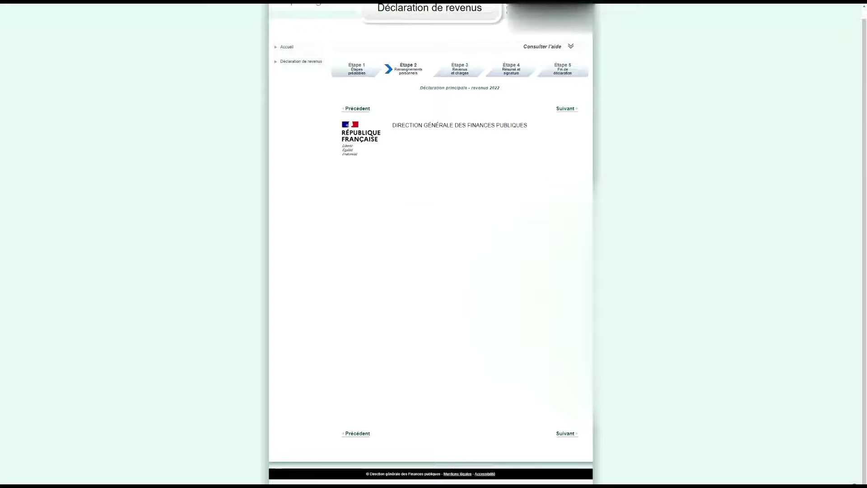
left_click(568, 434)
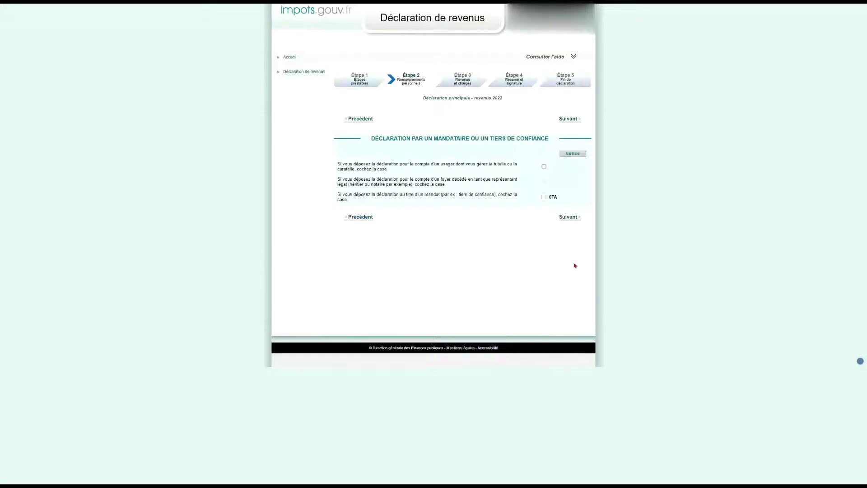
left_click(570, 219)
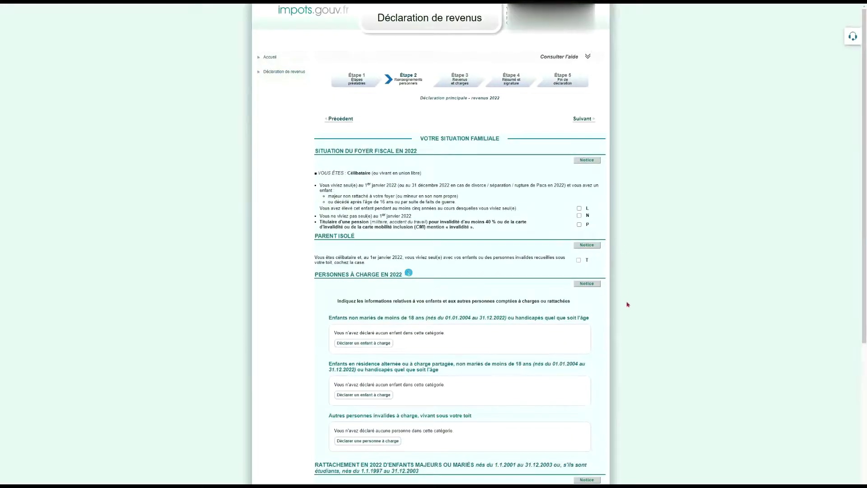
Step: Review the family situation and dependants sections without adding anyone, and continue to the selection of income and charges headings
scroll(627, 305, "down", 4)
scroll(628, 305, "down", 1)
scroll(628, 304, "up", 3)
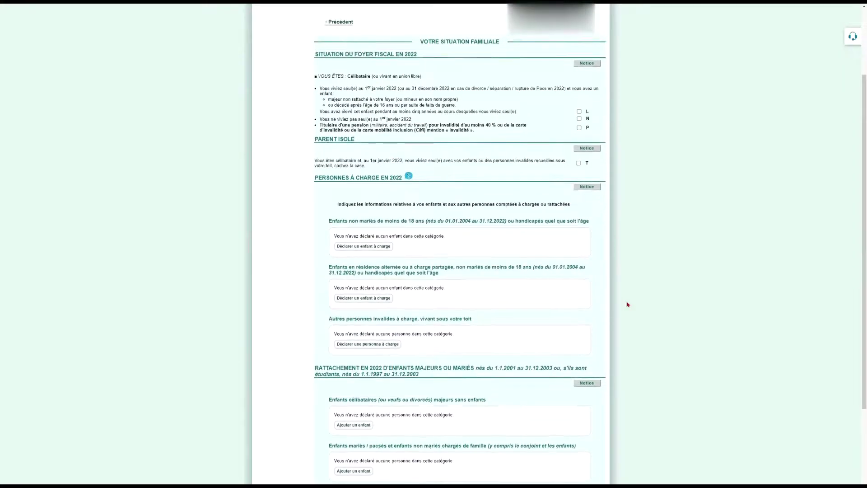
scroll(628, 305, "down", 3)
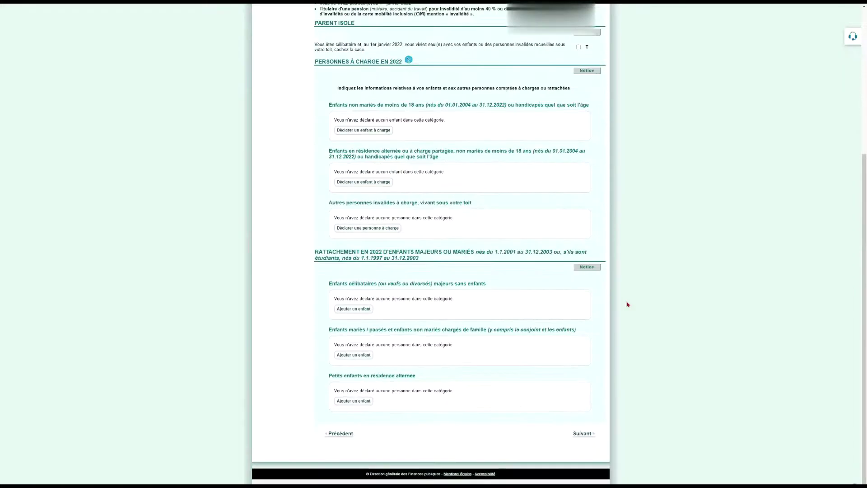
left_click(584, 434)
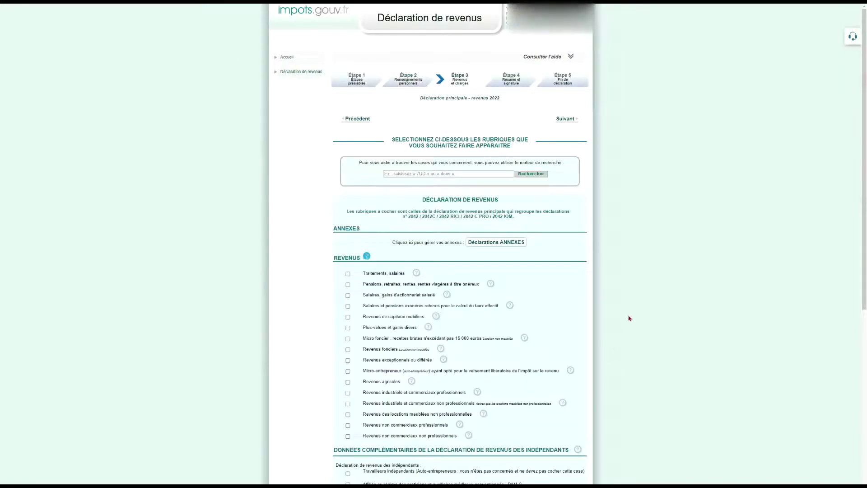
Step: Validate the annex declarations with N° 3916 - 3916 bis, for accounts held abroad including digital asset accounts, selected
scroll(629, 319, "down", 1)
scroll(630, 318, "down", 1)
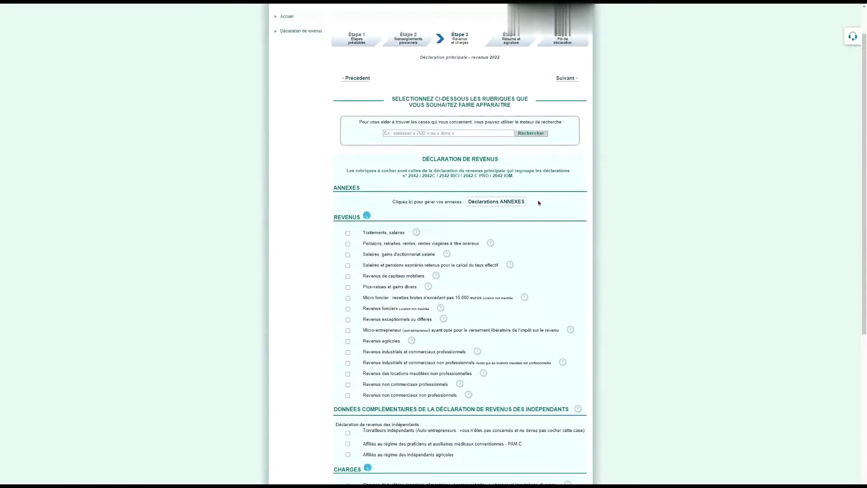
left_click(503, 203)
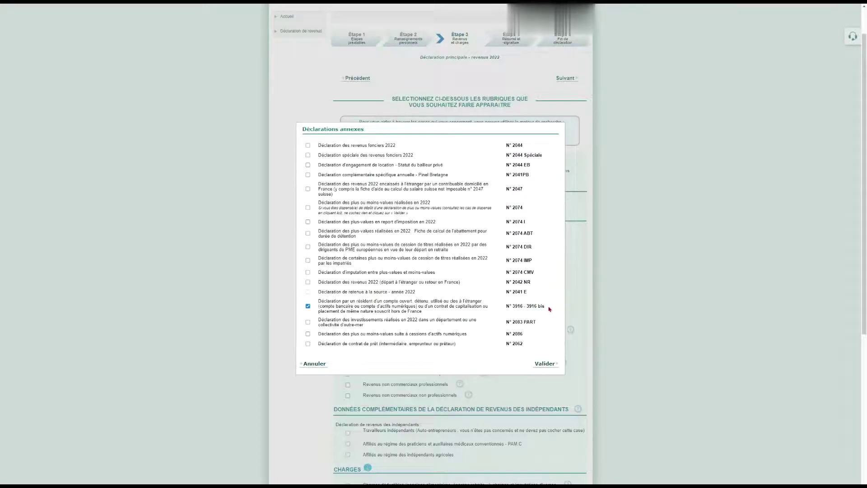
left_click_drag(320, 302, 550, 307)
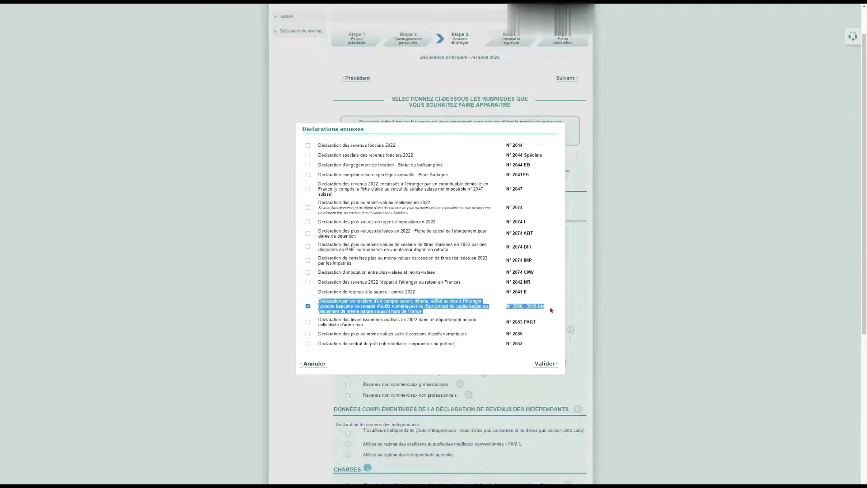
left_click(551, 310)
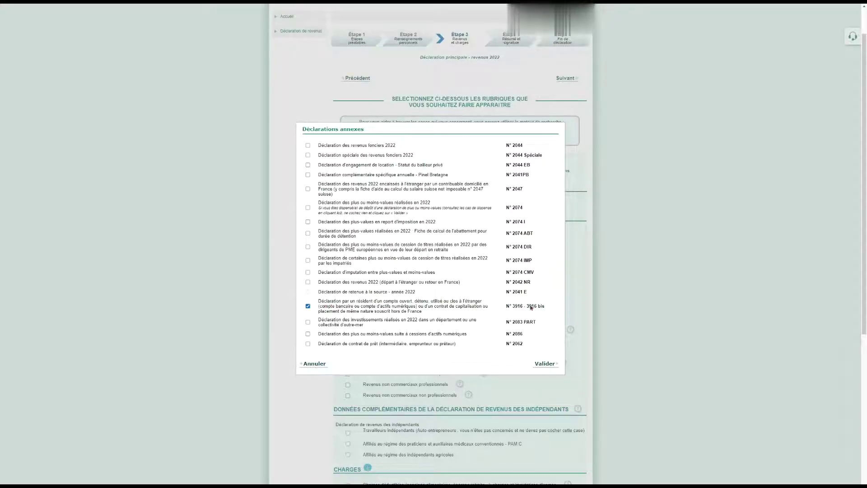
left_click(548, 365)
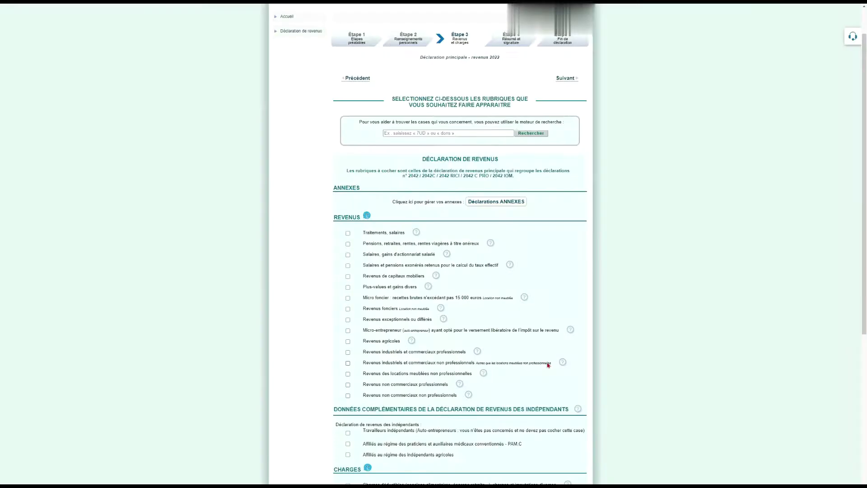
Step: Check that the foreign accounts heading (Comptes à l'étranger) under Divers is ticked, and continue to the Divers page
scroll(614, 377, "down", 5)
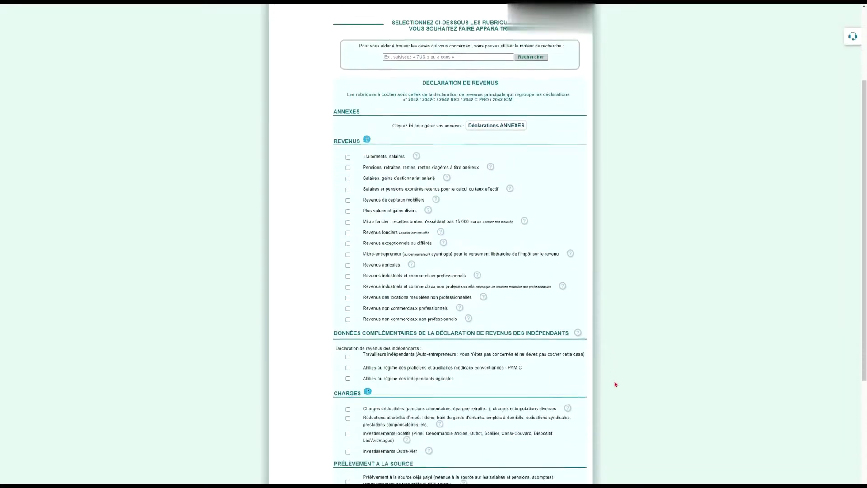
scroll(615, 384, "down", 1)
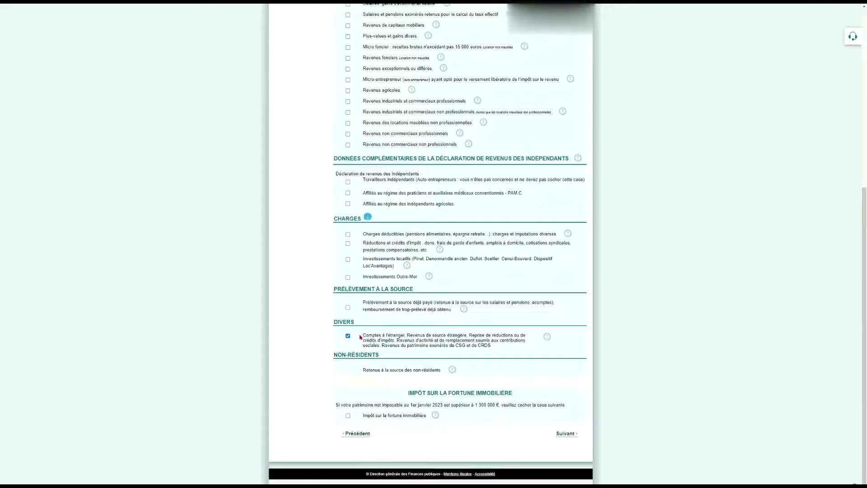
left_click_drag(362, 337, 496, 348)
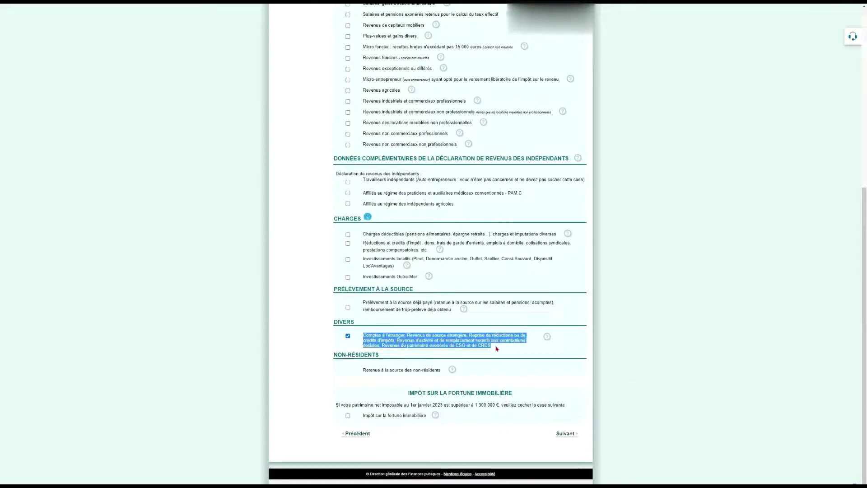
left_click(596, 349)
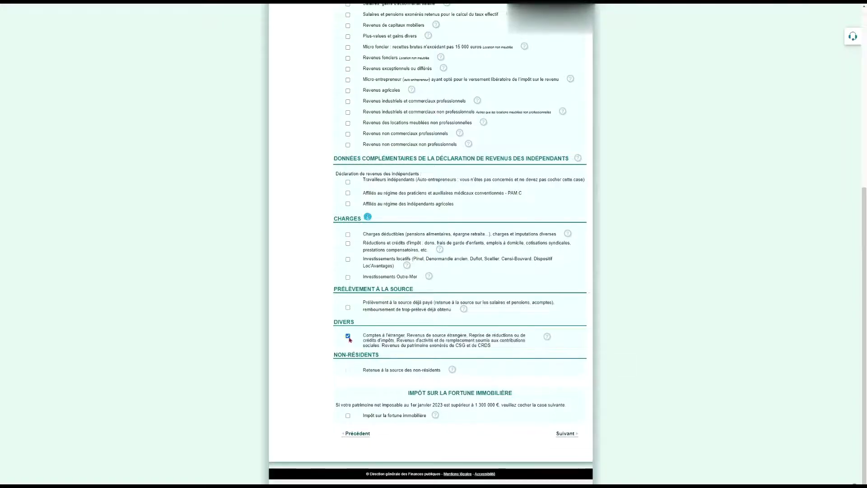
left_click(564, 432)
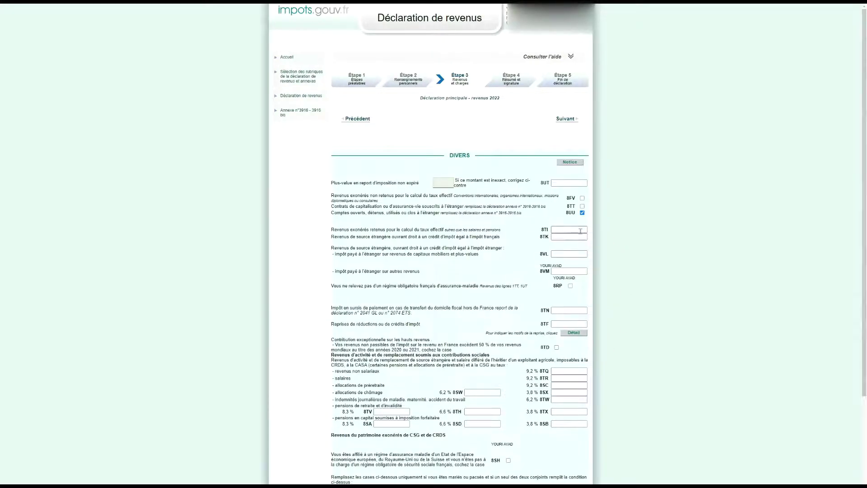
Step: Check that box 8UU for accounts opened, held, used or closed abroad is ticked, and continue past the Divers page
left_click_drag(332, 212, 524, 214)
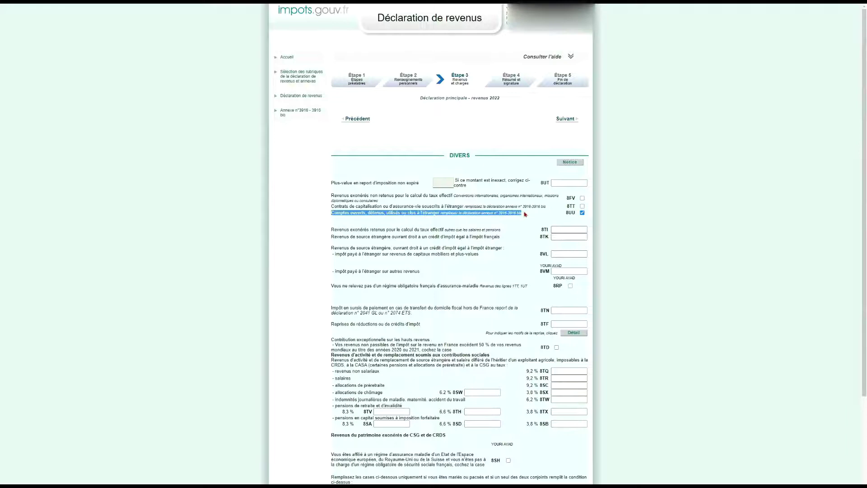
left_click(591, 217)
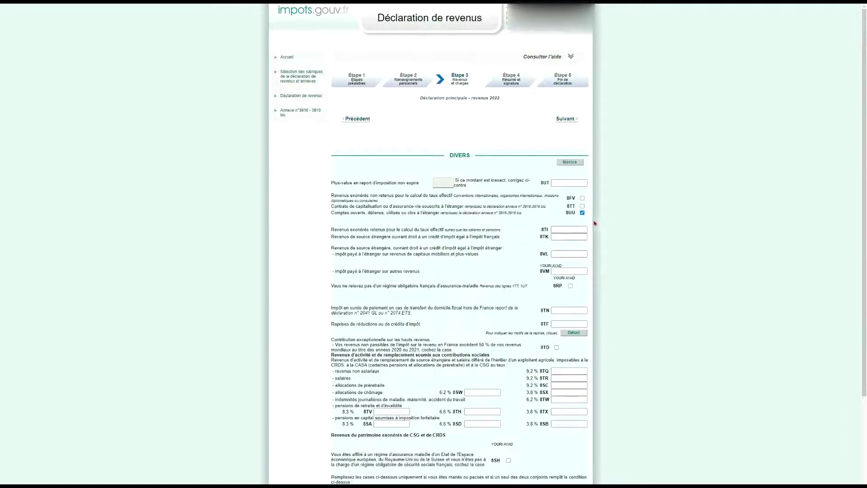
scroll(607, 281, "down", 3)
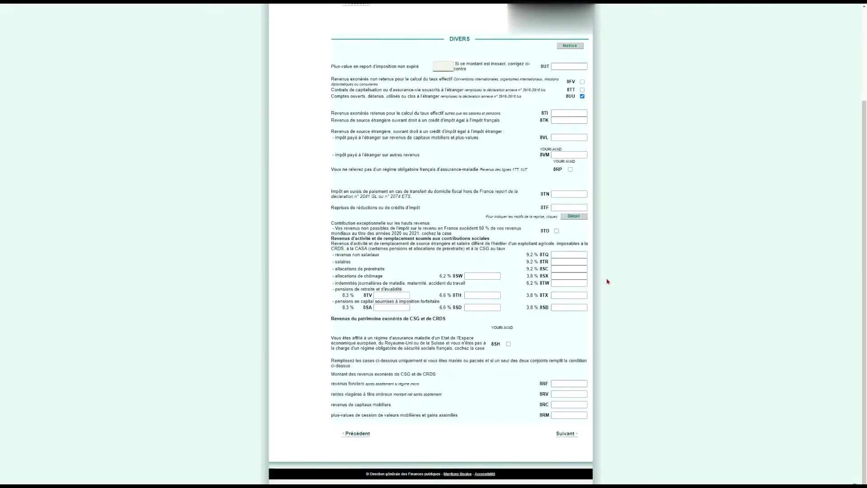
left_click(565, 434)
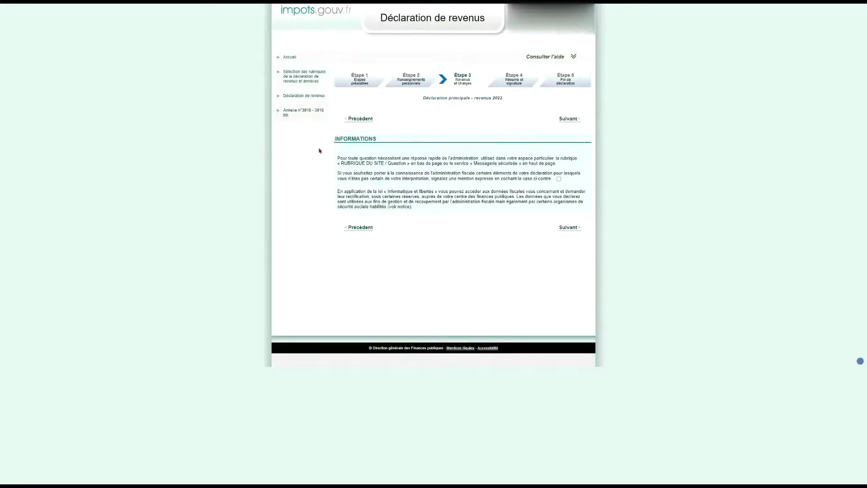
Step: Open annex 3916 - 3916 bis and set the number of foreign accounts or contracts to declare to 1
left_click(307, 119)
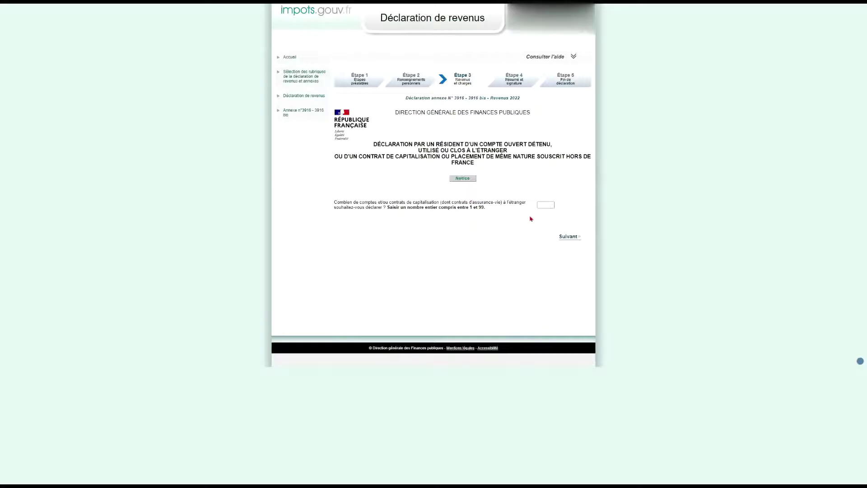
left_click(546, 204)
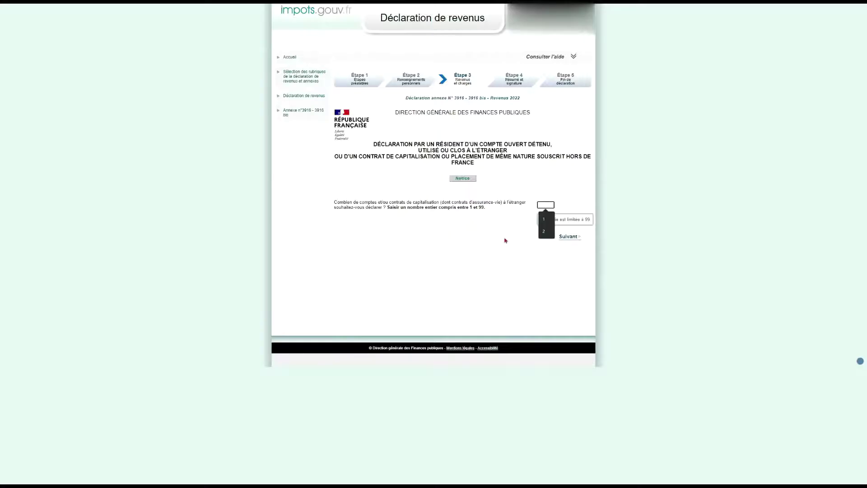
type("1")
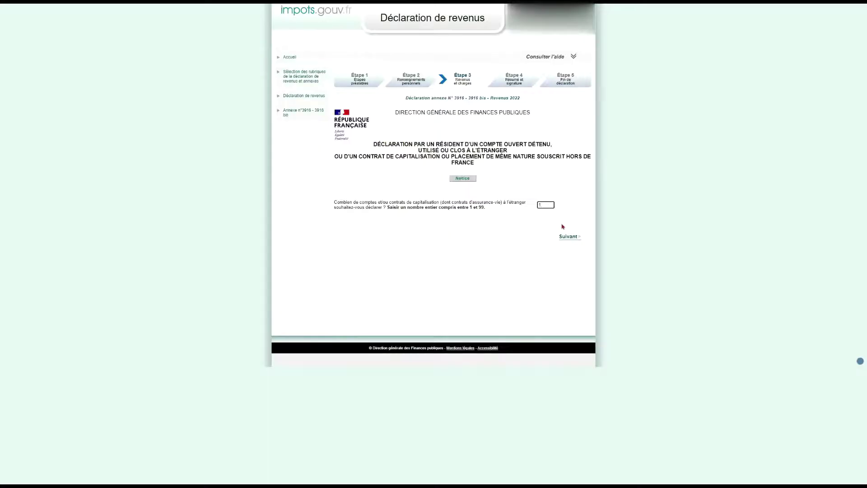
left_click(569, 237)
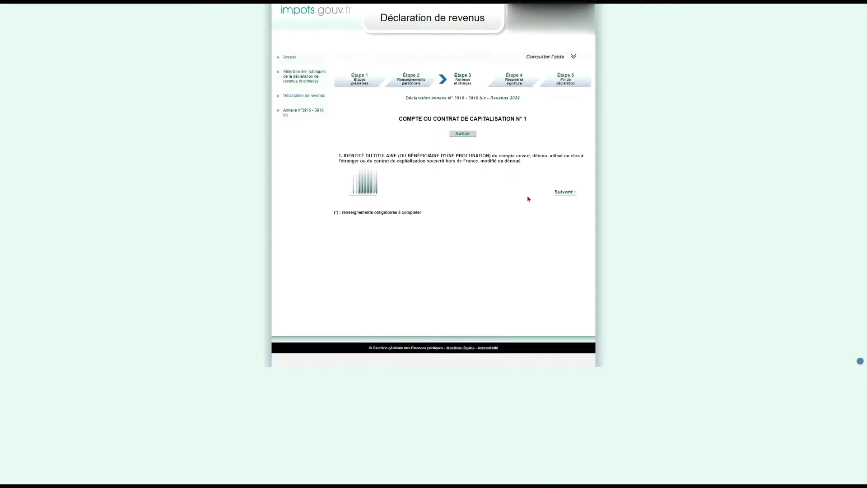
Step: Accept the holder's identity for account N° 1 and continue with "Compte d'actifs numériques" as the account type
left_click(562, 193)
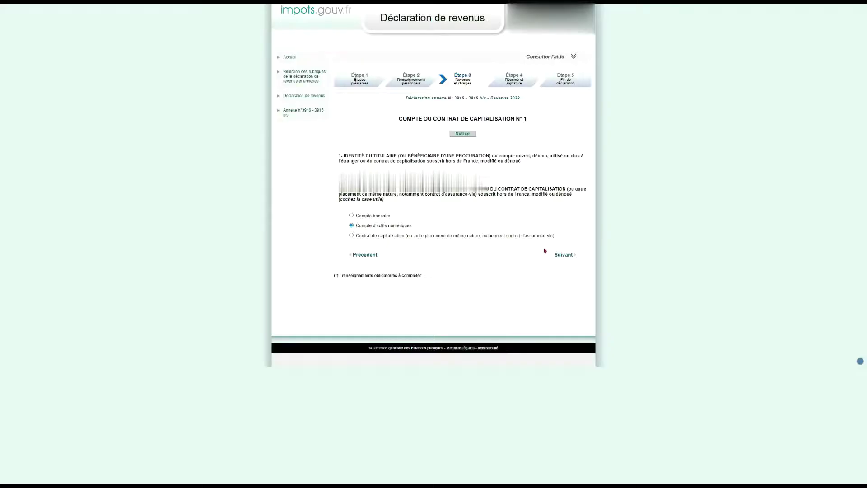
left_click(567, 256)
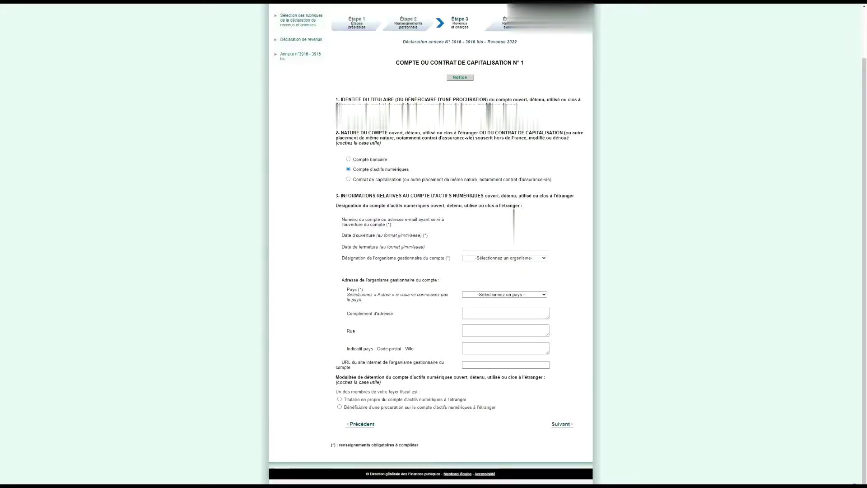
Step: Set the account's managing organisation to COINBASE EXCHANGE and its country to AUTRES
left_click(493, 260)
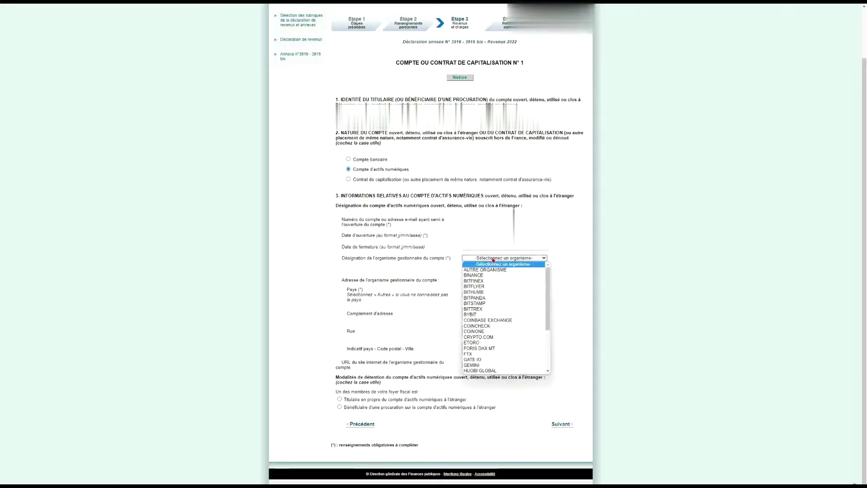
left_click(503, 320)
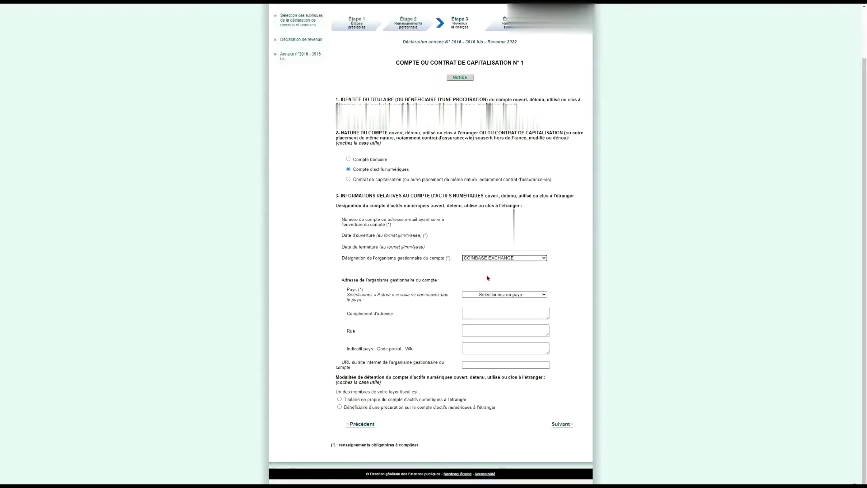
left_click(476, 296)
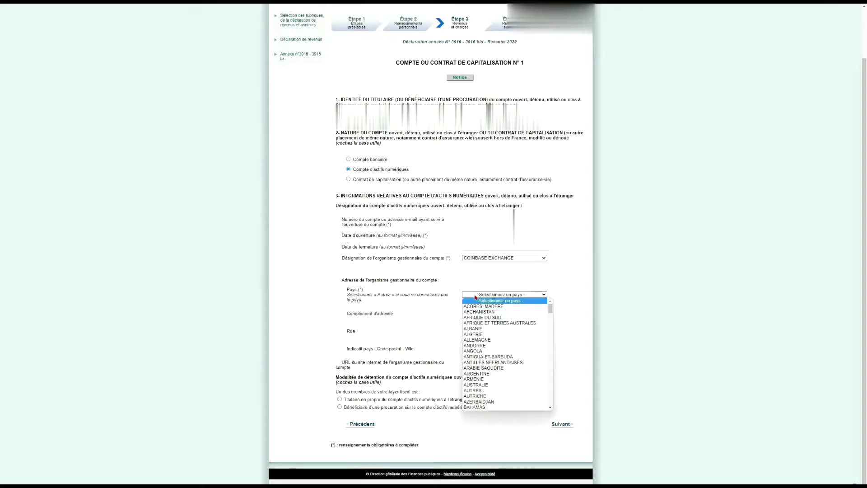
left_click(479, 391)
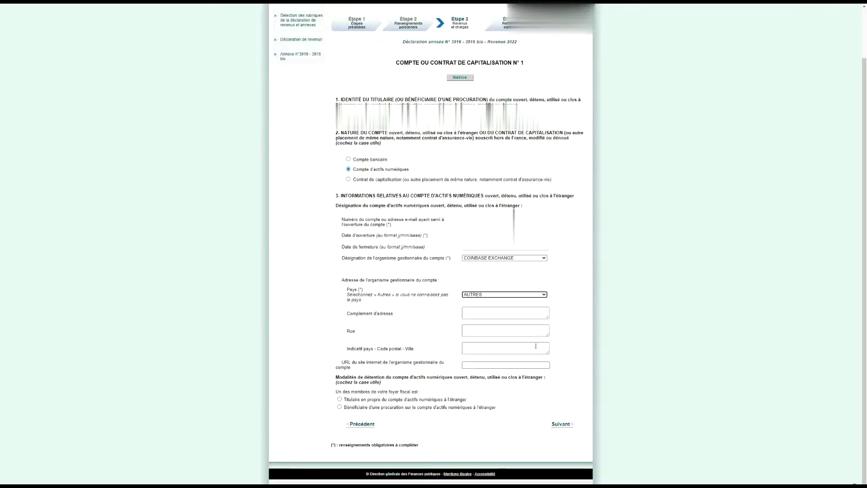
left_click(468, 364)
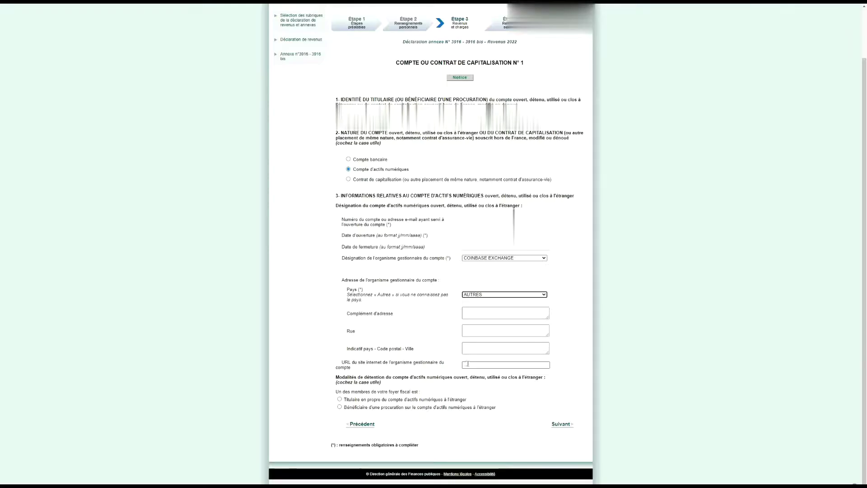
left_click(470, 364)
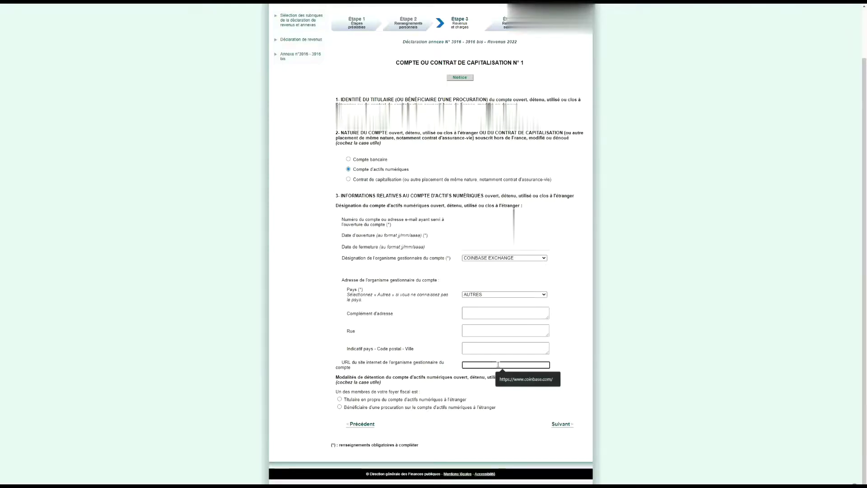
left_click(516, 380)
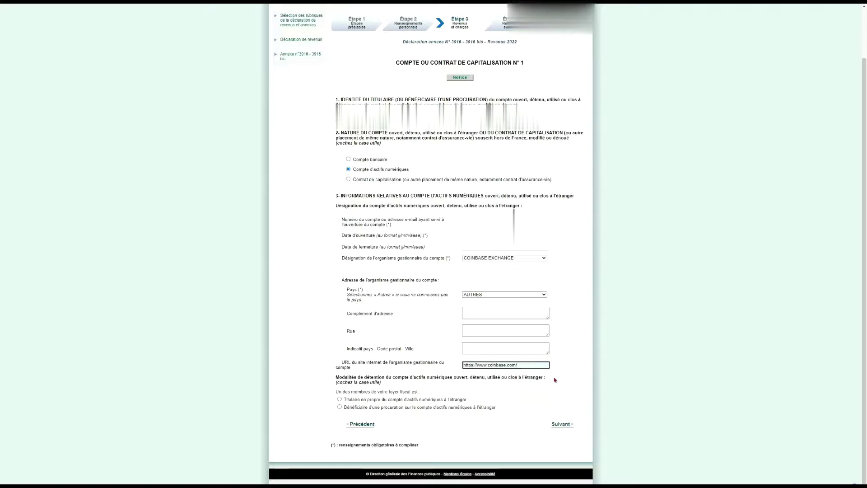
left_click(556, 383)
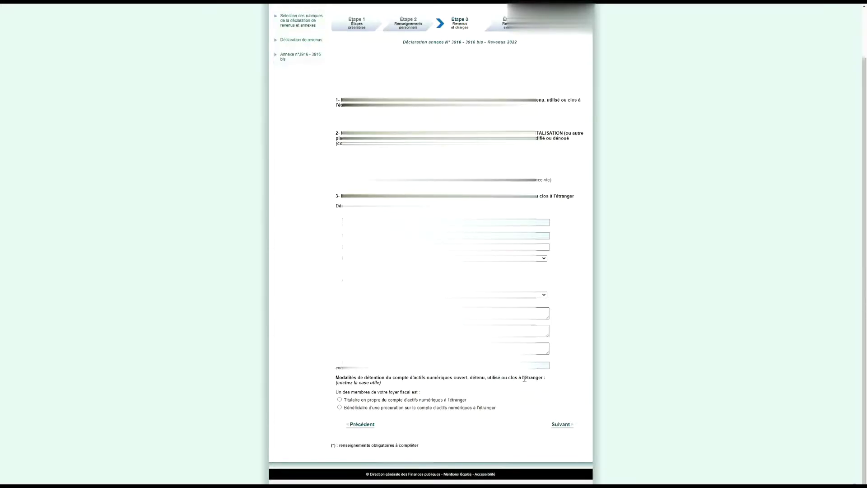
left_click(340, 400)
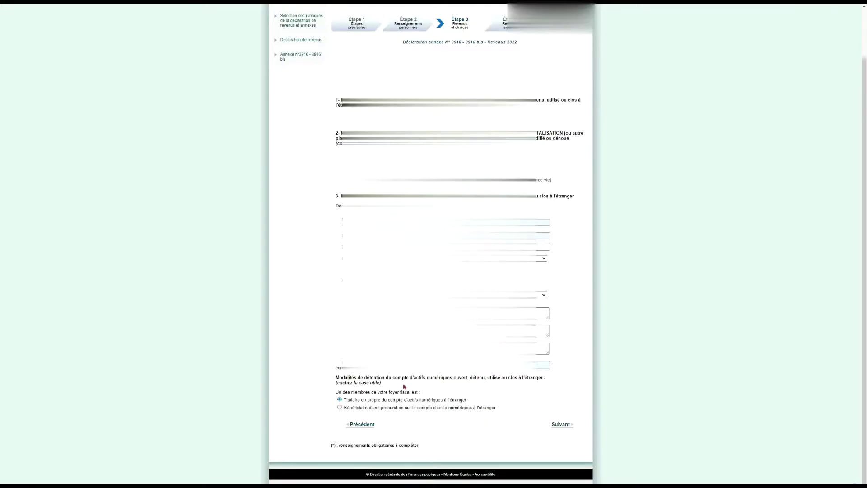
Step: Declare the digital asset account's use as "Usage personnel exclusivement" and proceed to the final section of annex 3916 - 3916 bis
left_click(563, 427)
scroll(468, 400, "down", 2)
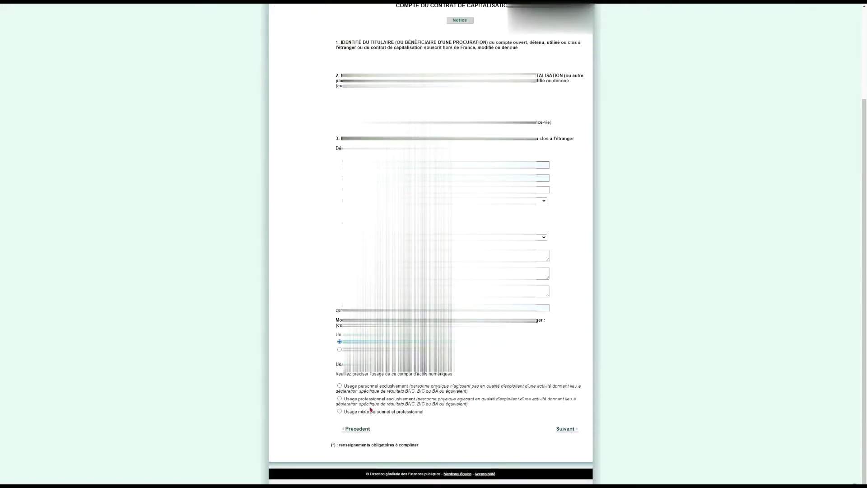
left_click(339, 386)
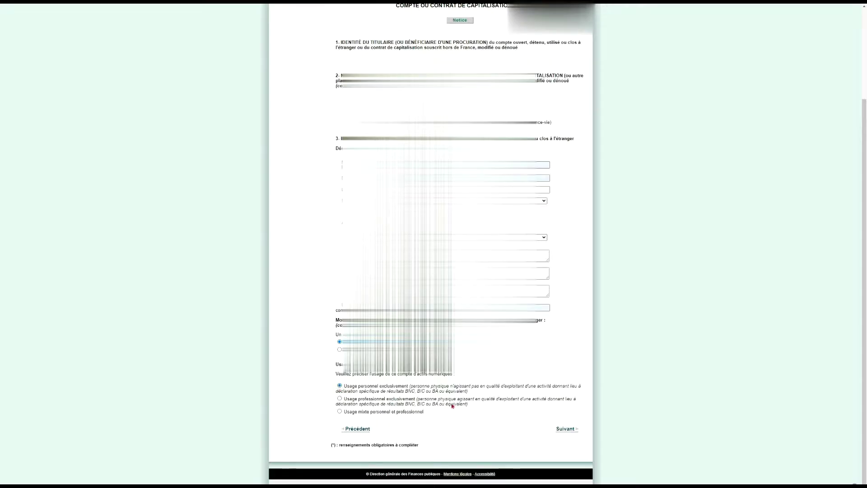
left_click(564, 430)
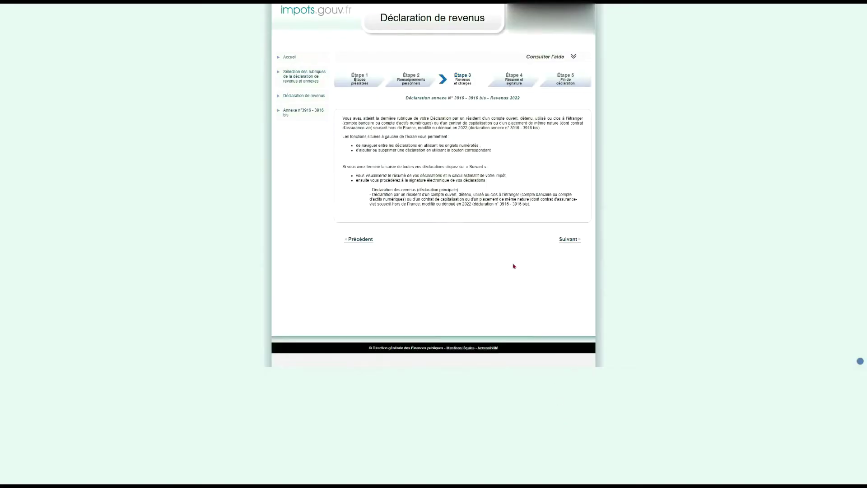
Step: Leave the annex and advance through the main declaration's INFORMATIONS page to its last section, without flagging a "mention expresse"
left_click(565, 240)
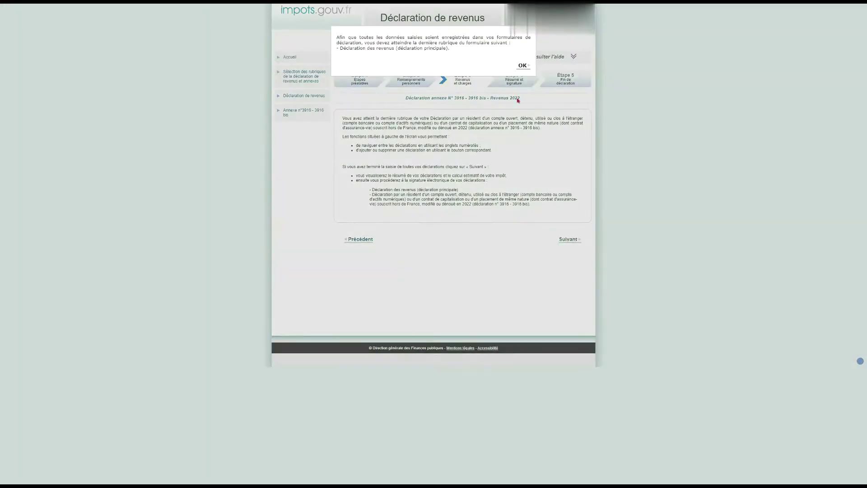
left_click(522, 66)
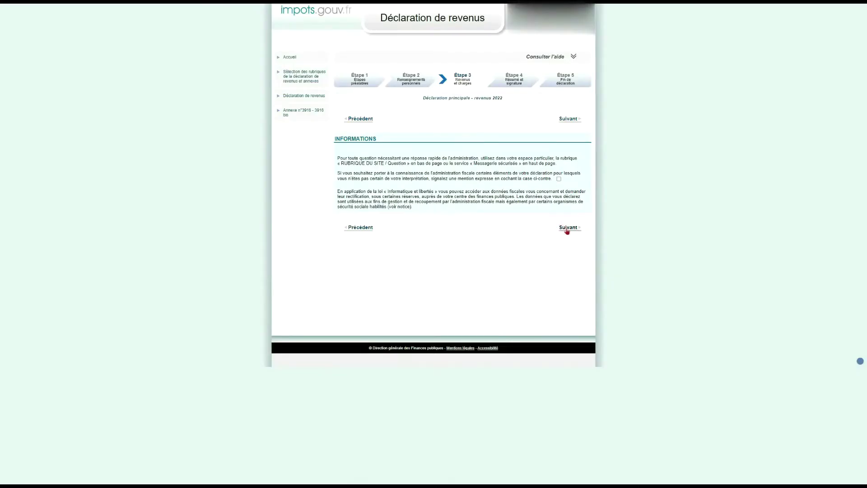
left_click(567, 228)
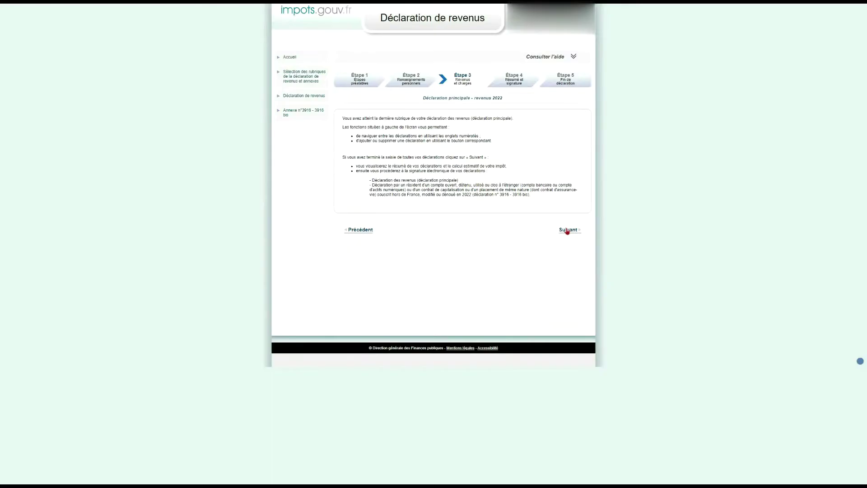